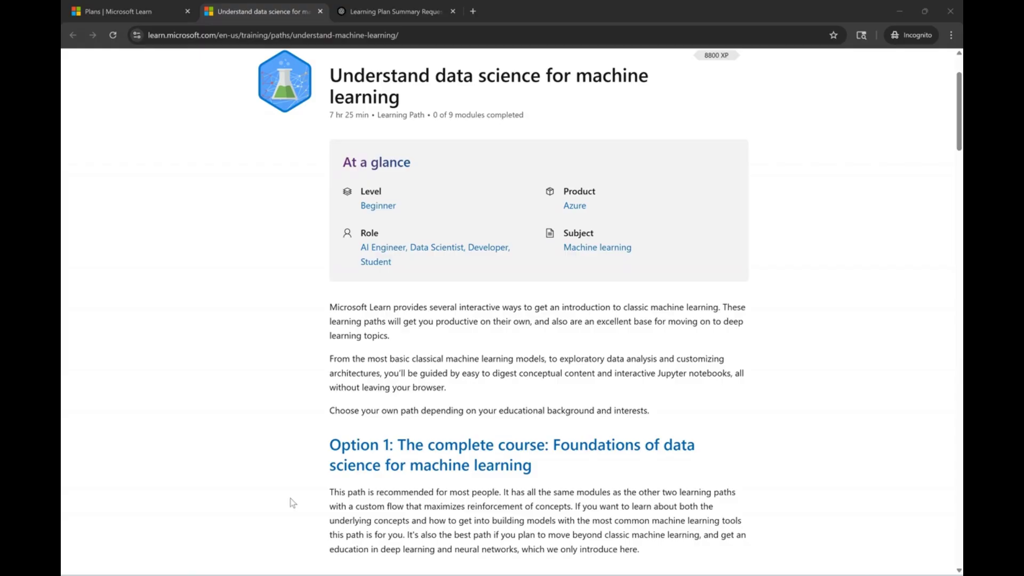
Step: Review the three course options in the overview of the Understand data science for machine learning path
scroll(384, 530, down, 1)
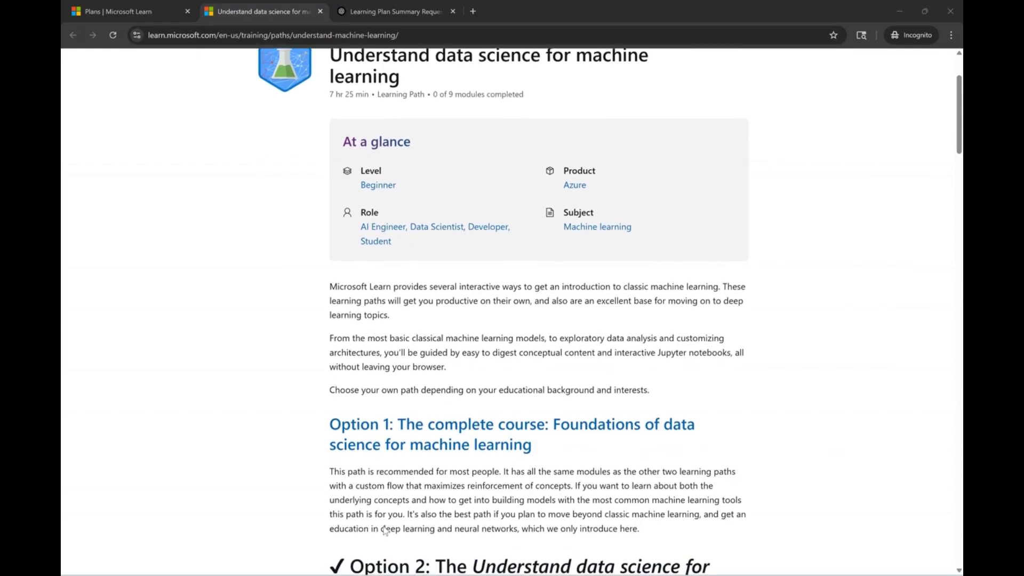
scroll(384, 530, down, 2)
scroll(385, 531, down, 1)
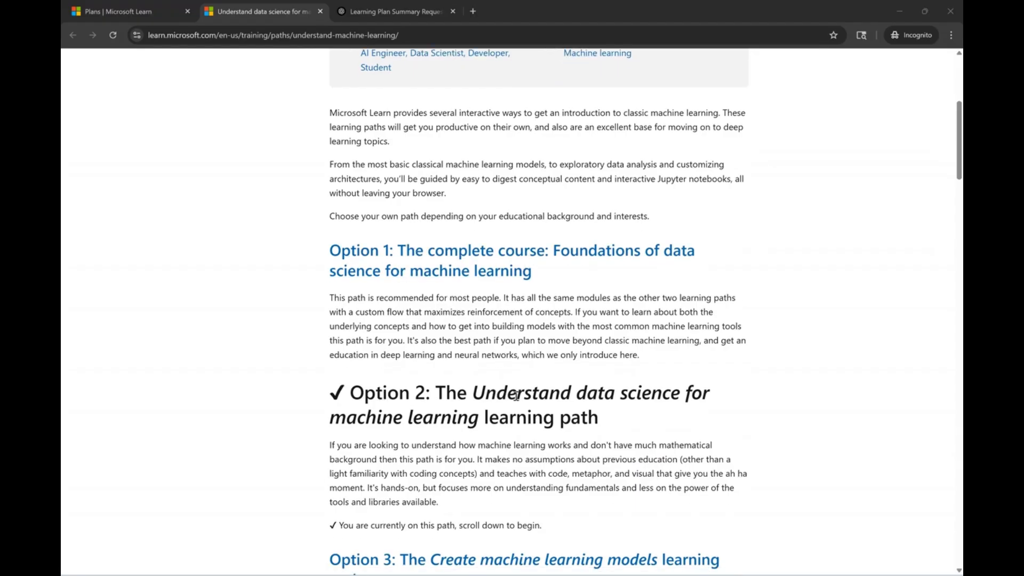
scroll(509, 425, down, 2)
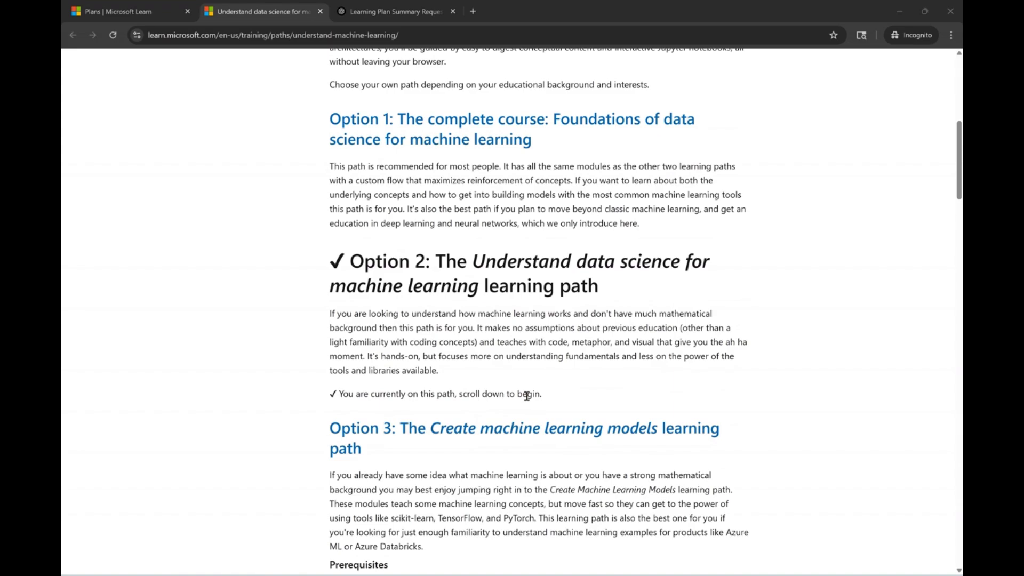
scroll(527, 396, down, 1)
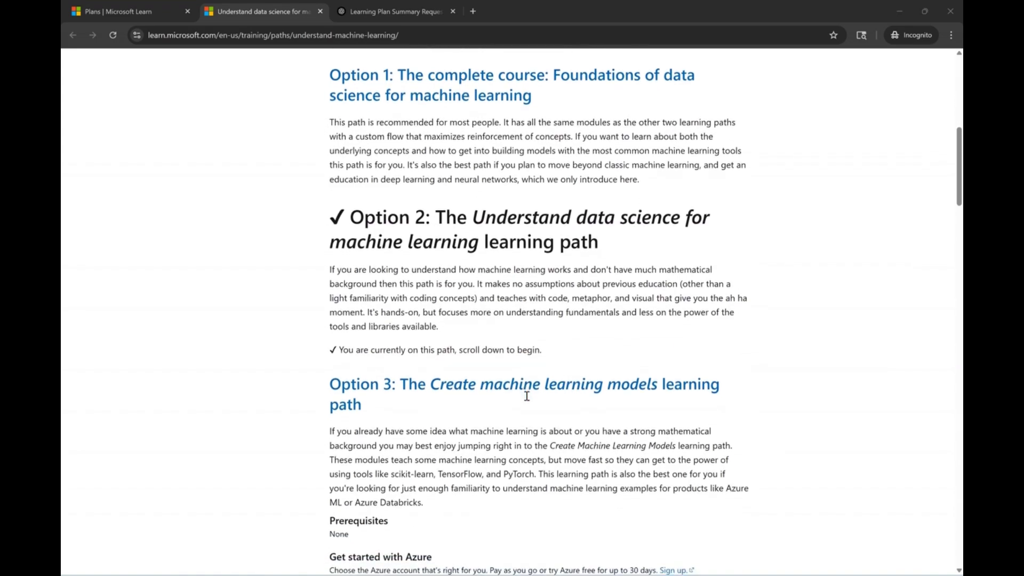
scroll(528, 396, down, 2)
scroll(527, 396, up, 7)
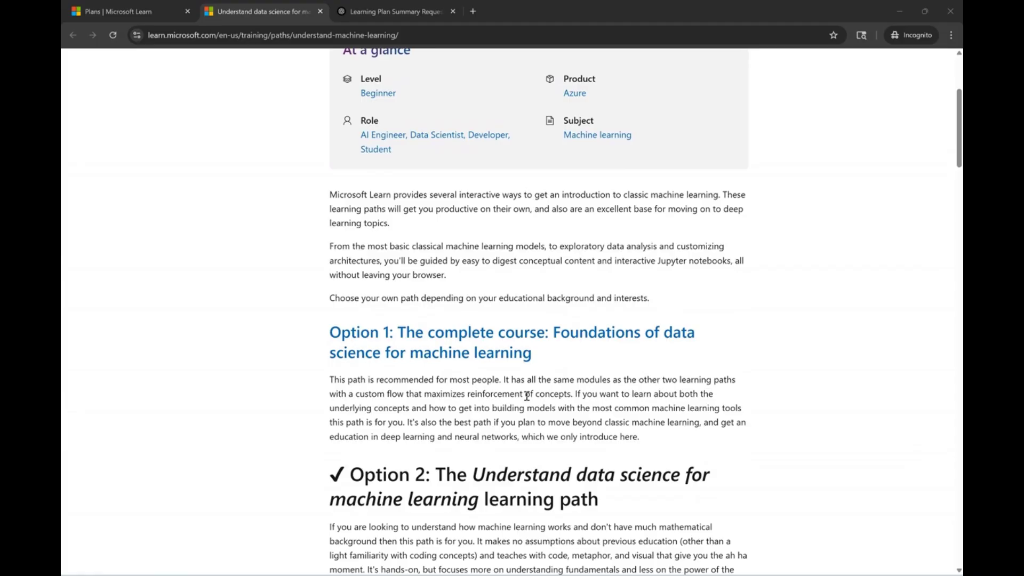
scroll(528, 396, up, 2)
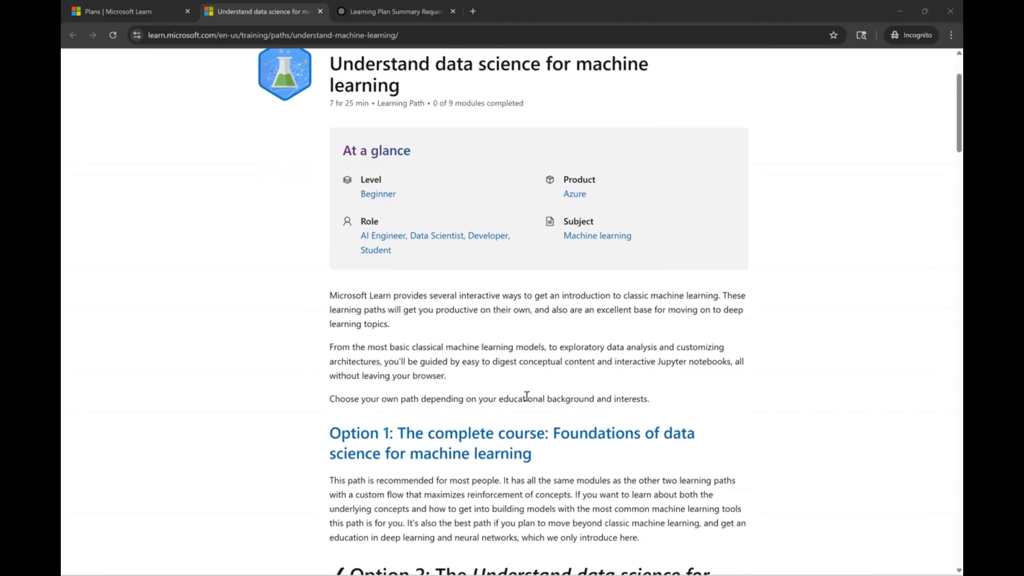
scroll(527, 395, down, 4)
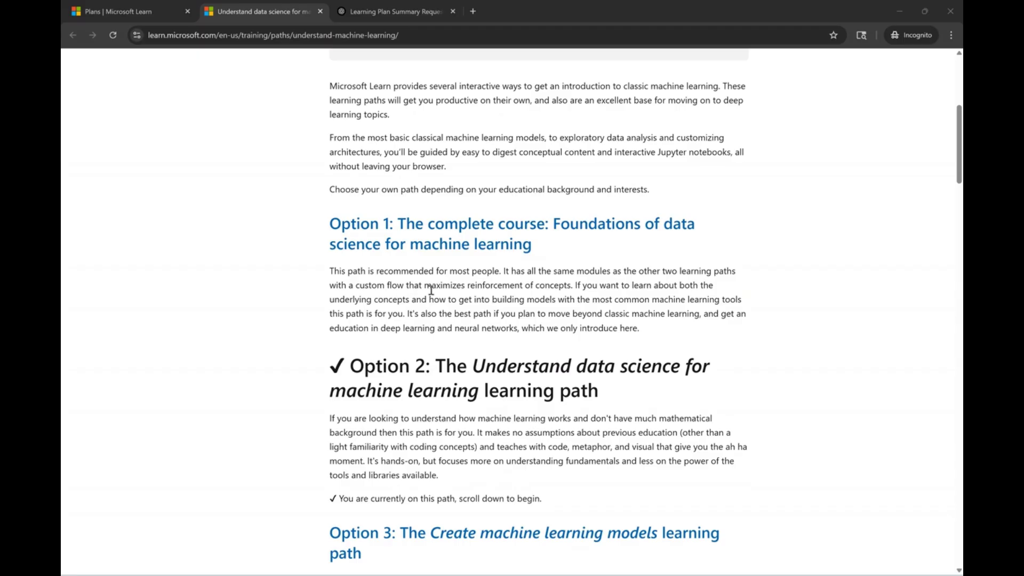
scroll(431, 290, down, 3)
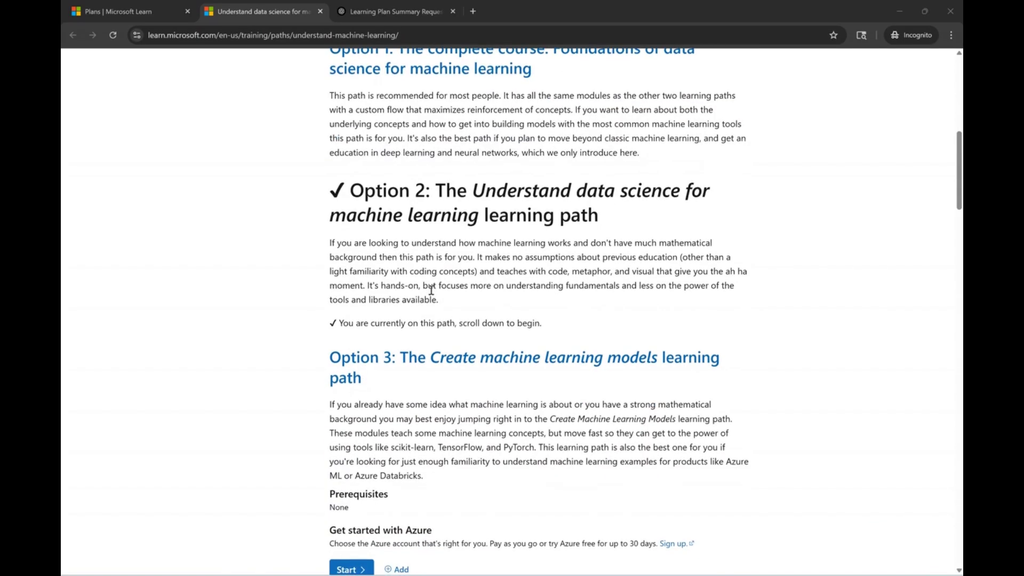
scroll(431, 289, up, 5)
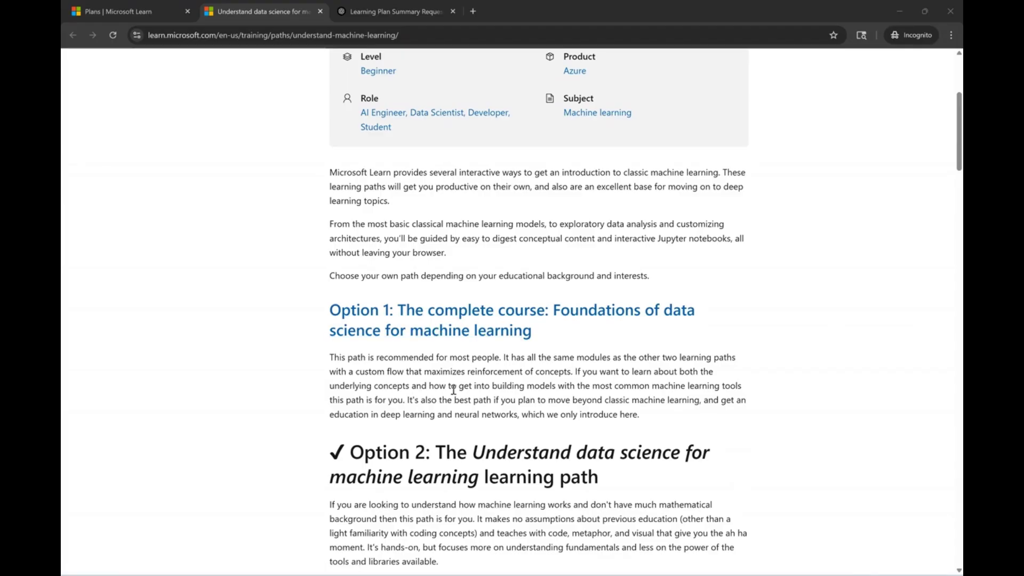
scroll(454, 389, down, 5)
scroll(453, 389, down, 1)
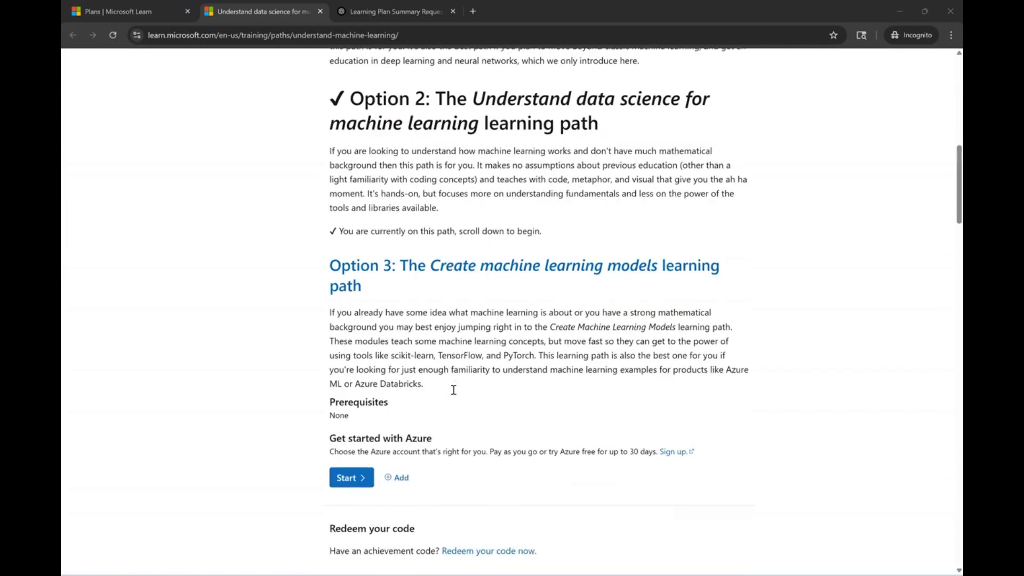
Step: Start the learning path and read through the Introduction unit, including its scenario, learning objectives and prerequisites
click(356, 490)
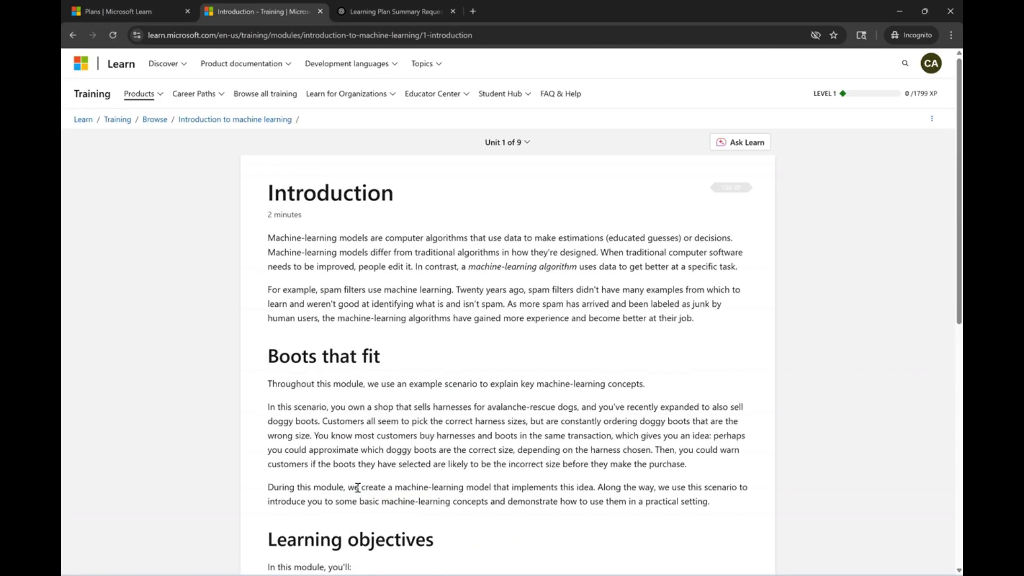
scroll(357, 488, down, 3)
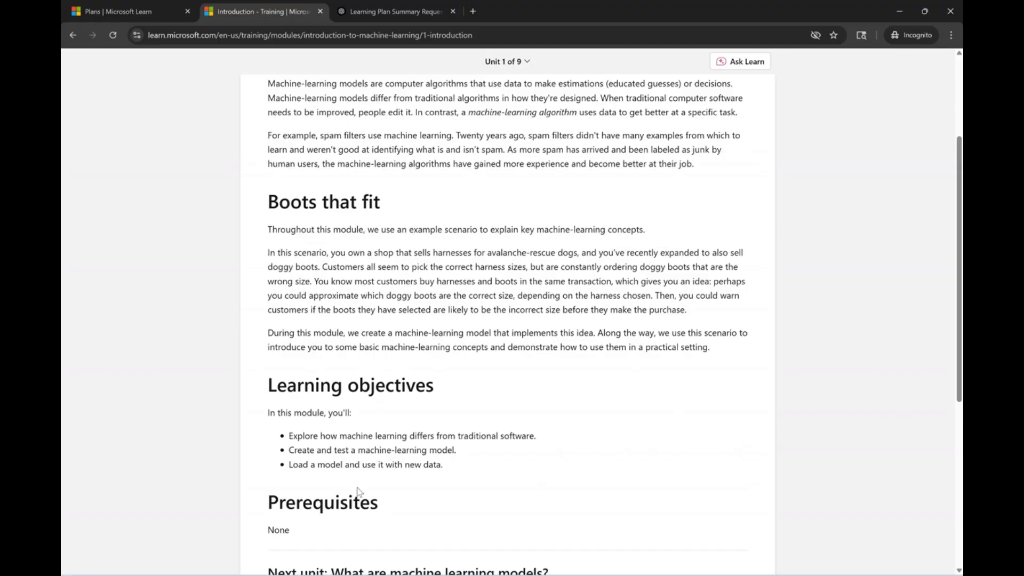
scroll(357, 490, down, 1)
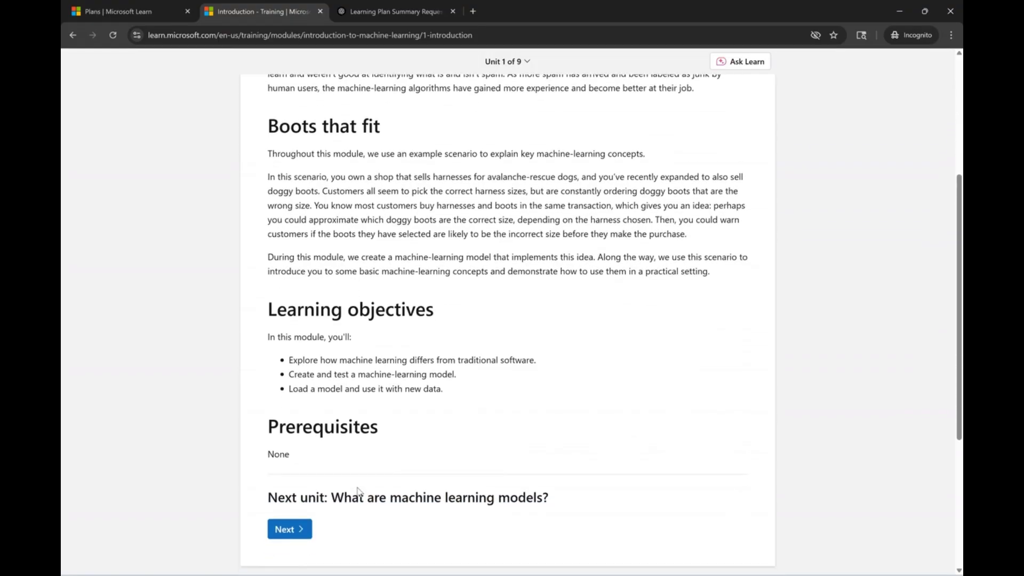
scroll(358, 489, up, 4)
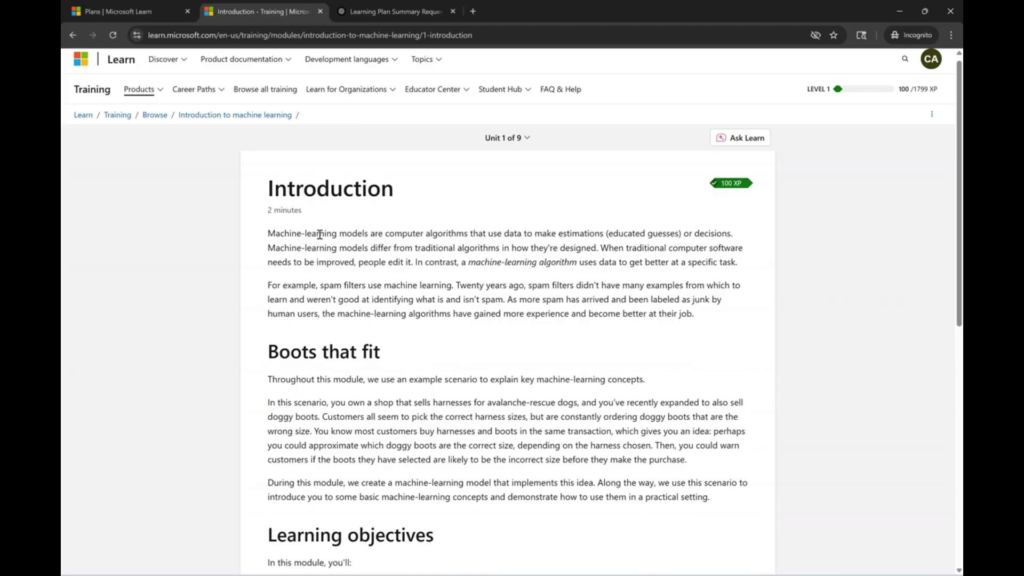
scroll(319, 235, down, 1)
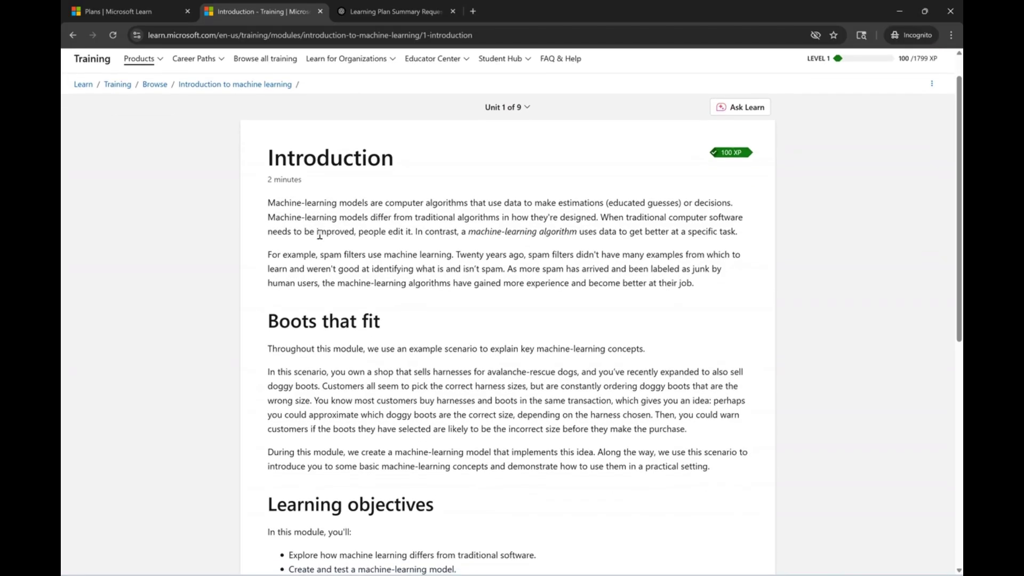
scroll(319, 234, down, 1)
scroll(320, 235, up, 2)
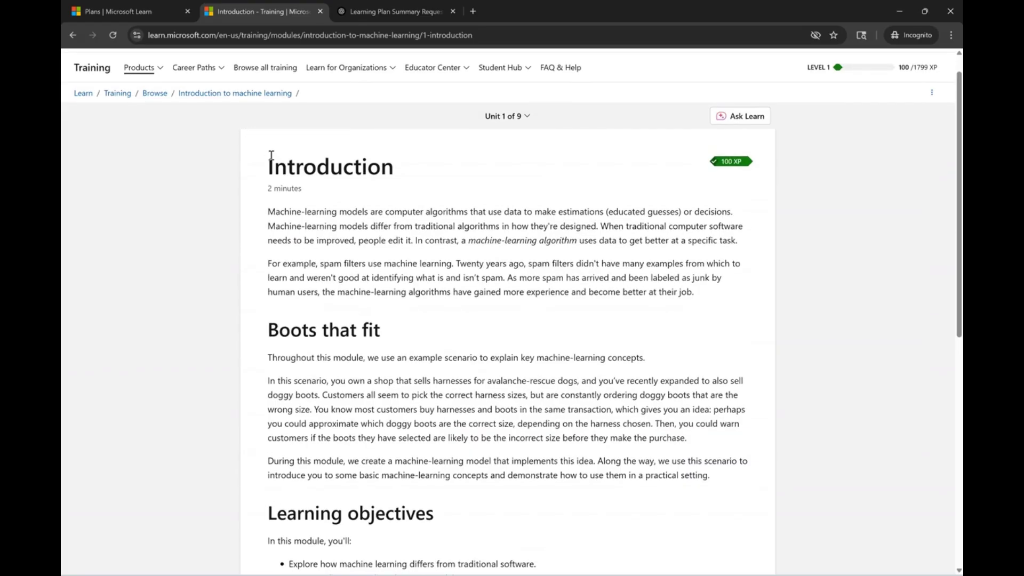
scroll(271, 155, down, 4)
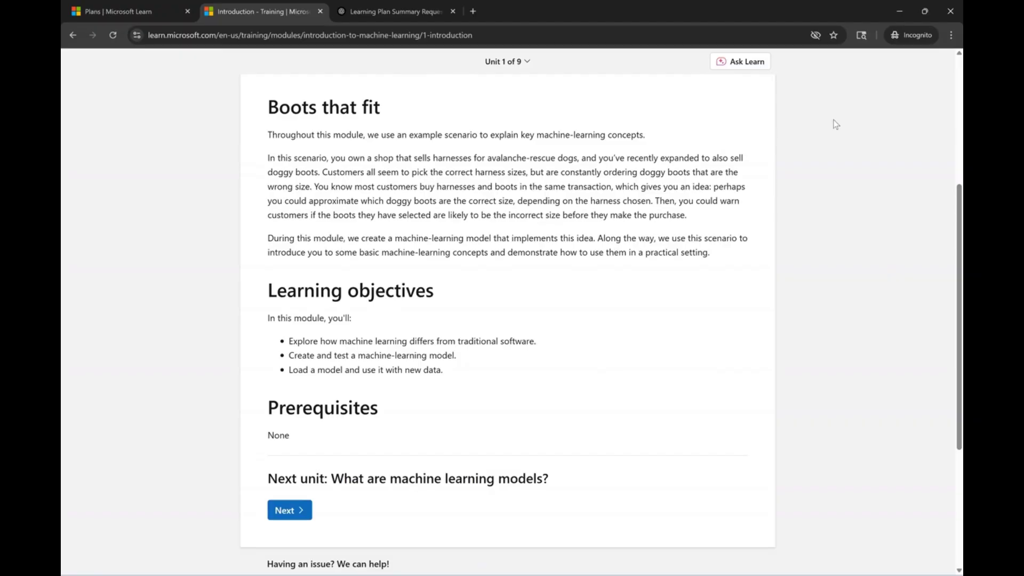
Step: Open the Ask Learn assistant for the Introduction unit and go through its welcome pages
click(735, 63)
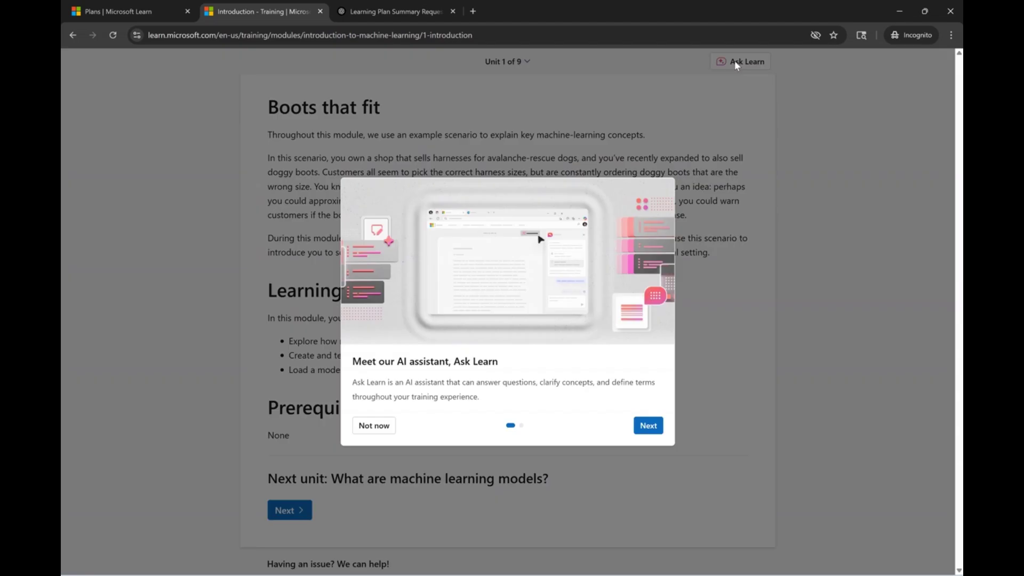
click(649, 427)
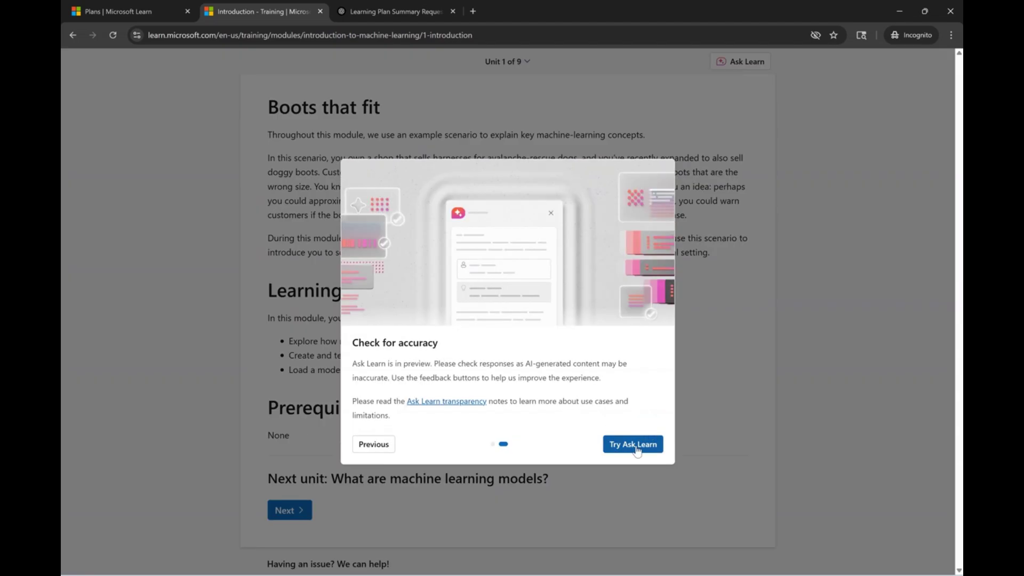
click(637, 449)
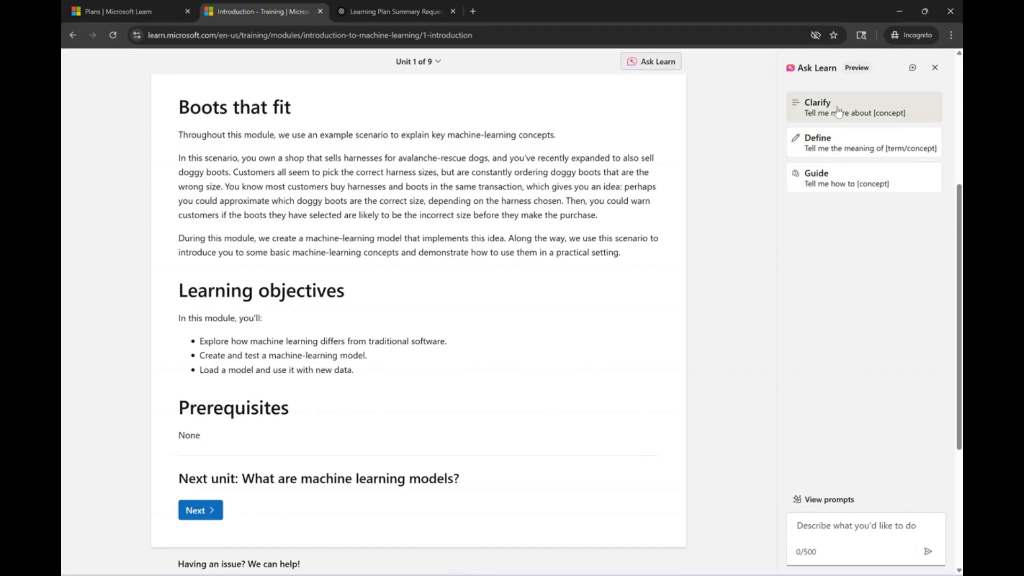
Step: Send Ask Learn the prompt "give me 10 points in this page"
click(848, 528)
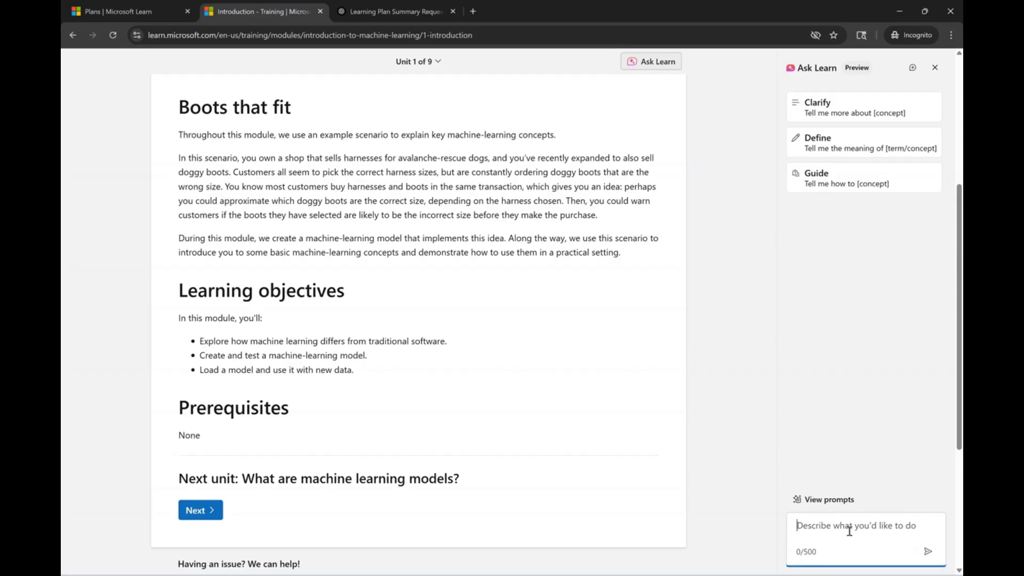
text(give me 5 p)
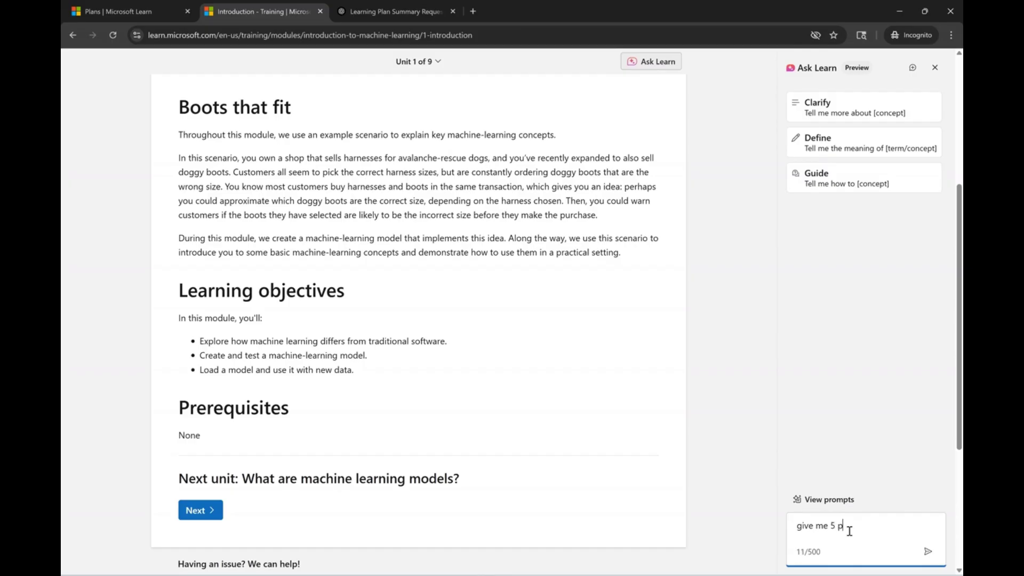
text(oints in)
key(shift+Left)
text(10)
key(End)
text(this page)
key(Return)
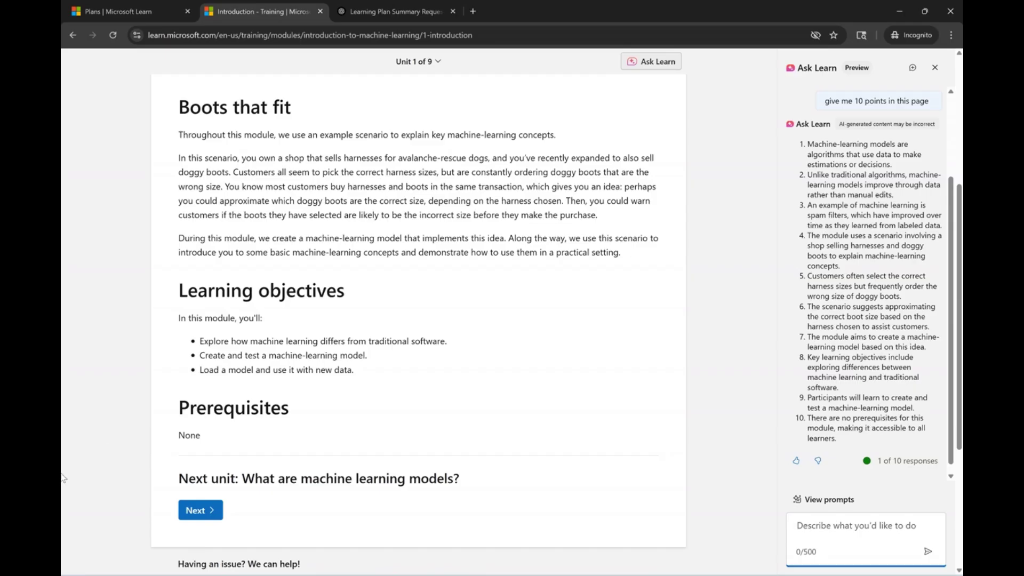
Step: Go on to the unit What are machine learning models? and read its sections on thinking about models and simple code
click(203, 511)
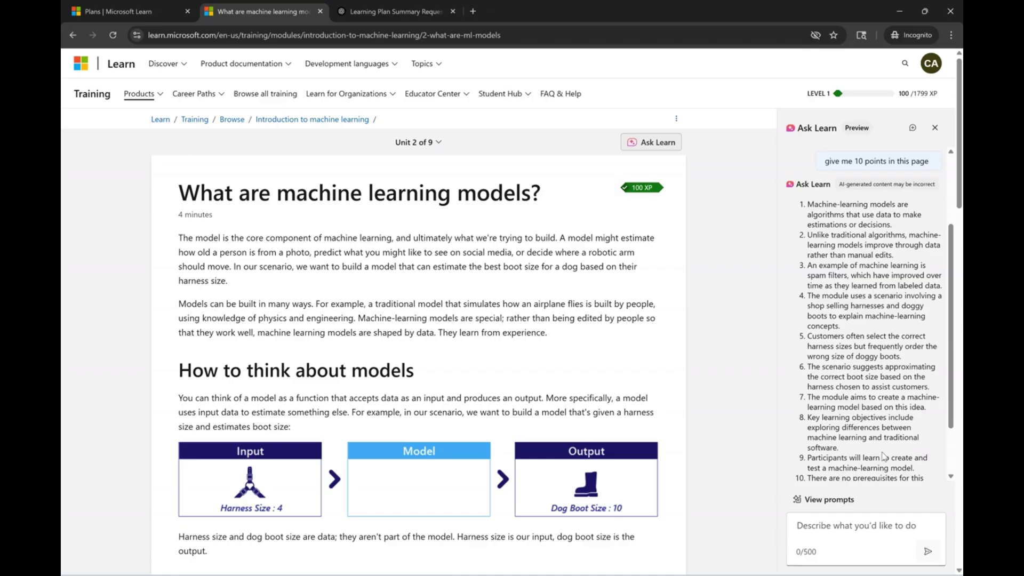
scroll(850, 368, down, 2)
scroll(400, 339, down, 3)
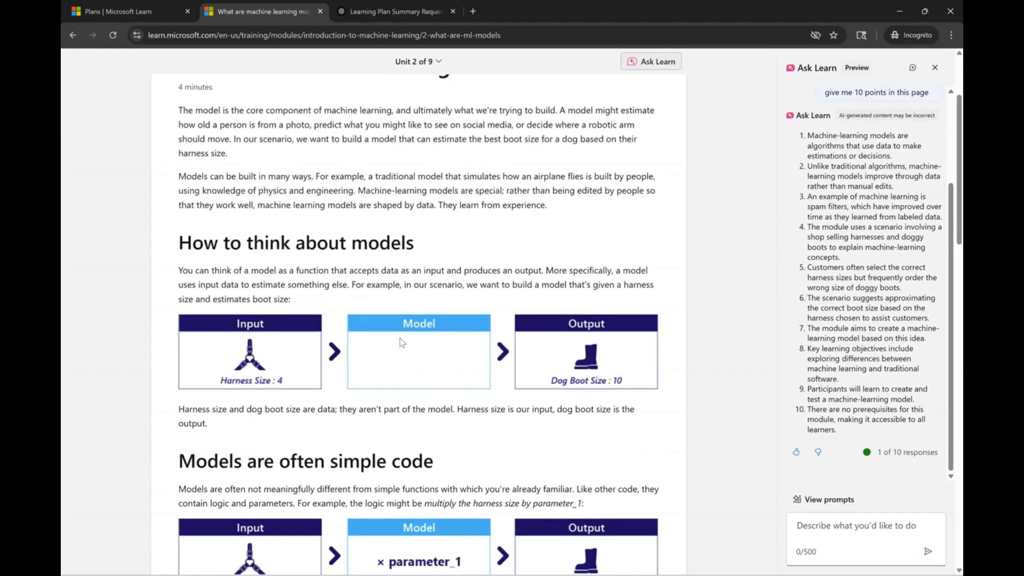
scroll(402, 342, up, 1)
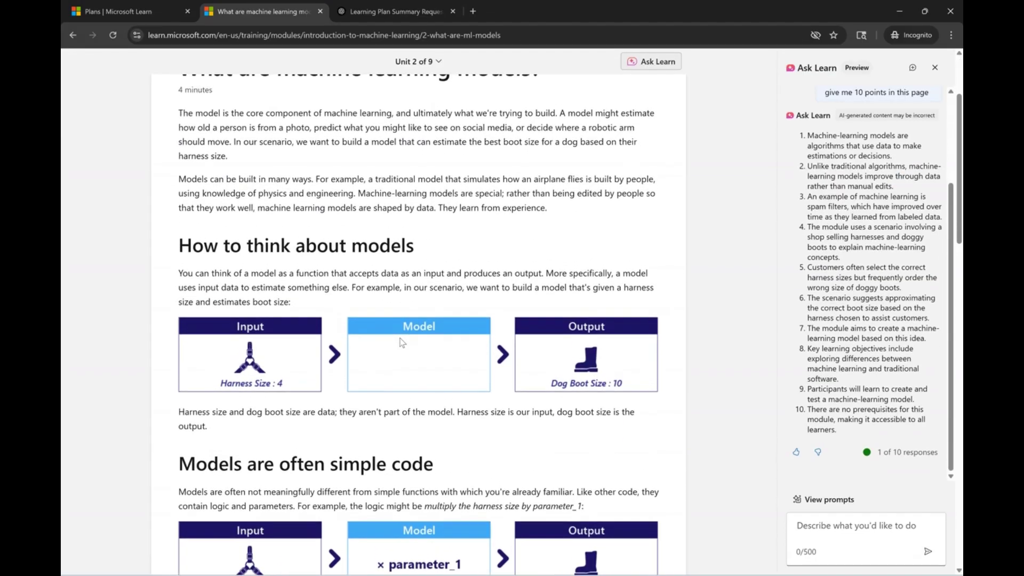
scroll(402, 342, up, 2)
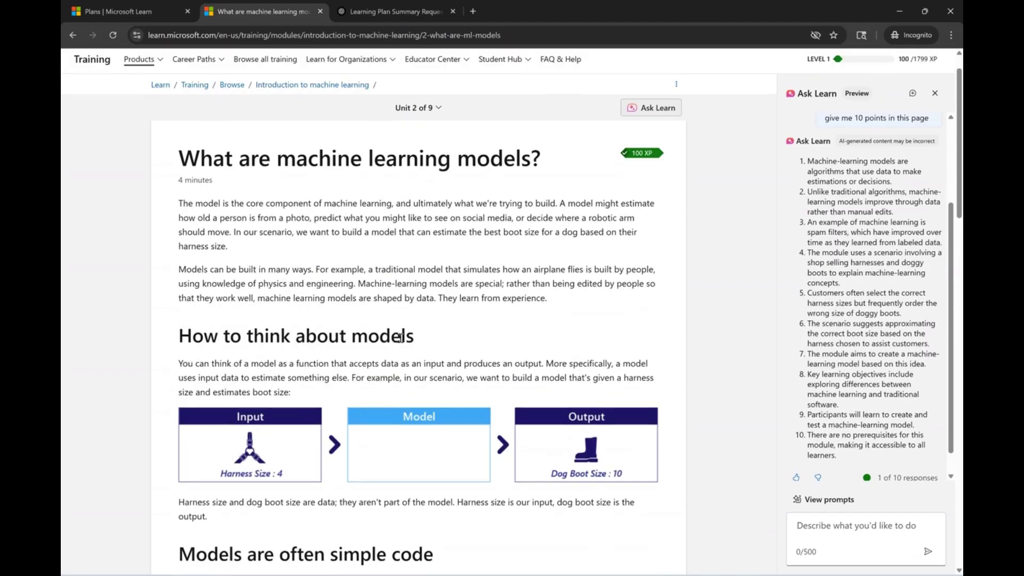
scroll(400, 337, down, 1)
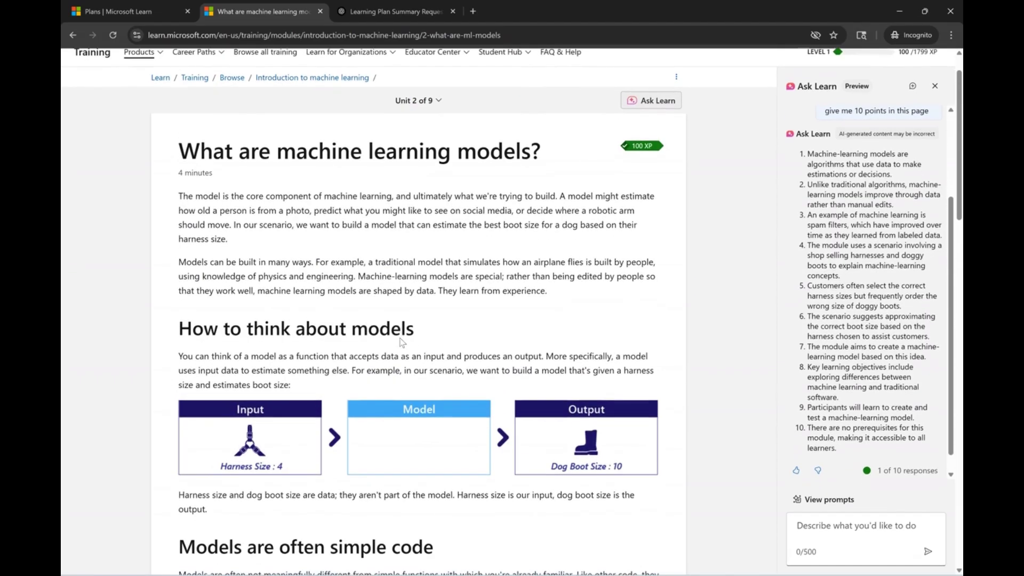
scroll(401, 337, down, 3)
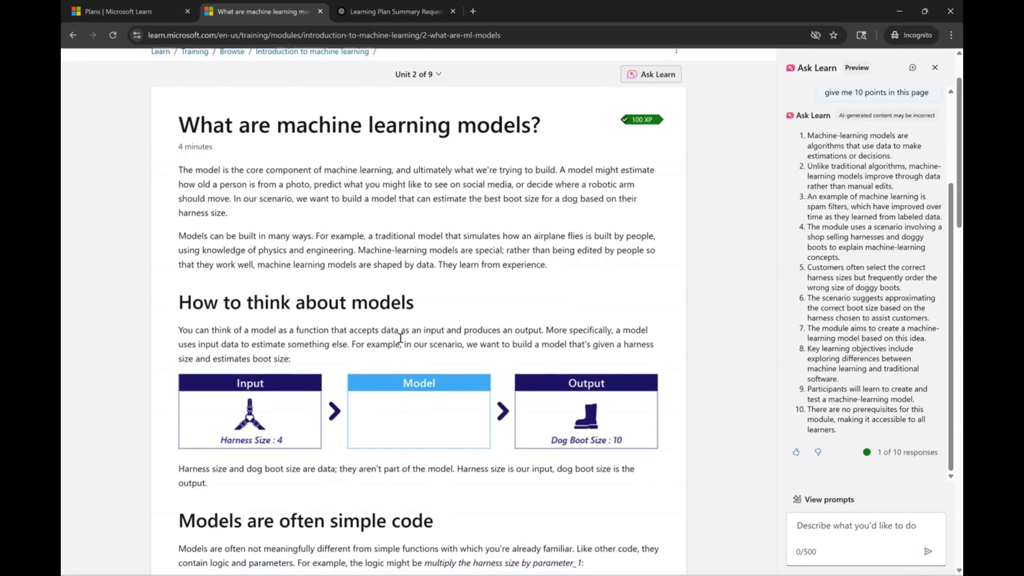
scroll(403, 342, down, 2)
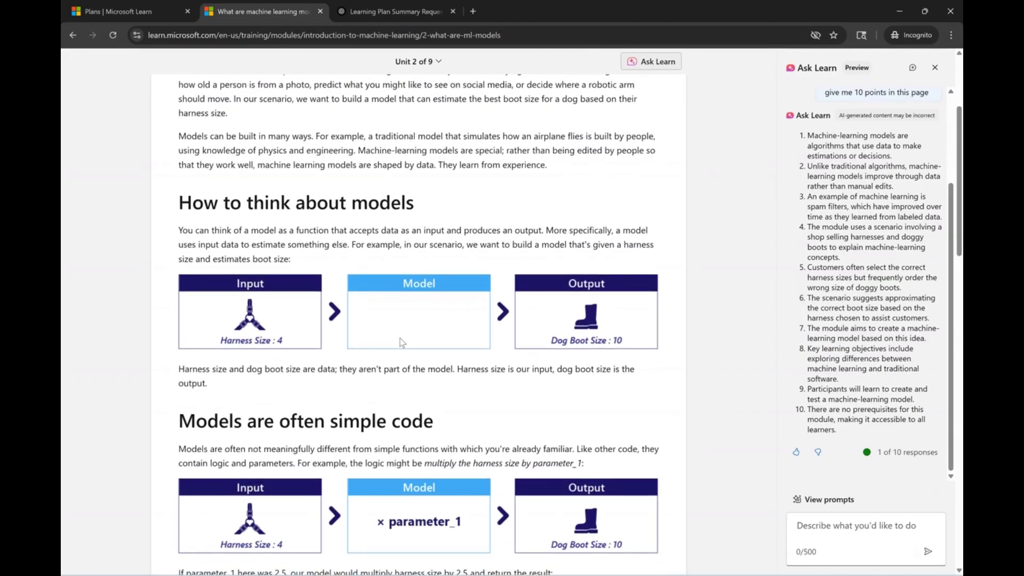
scroll(403, 341, down, 3)
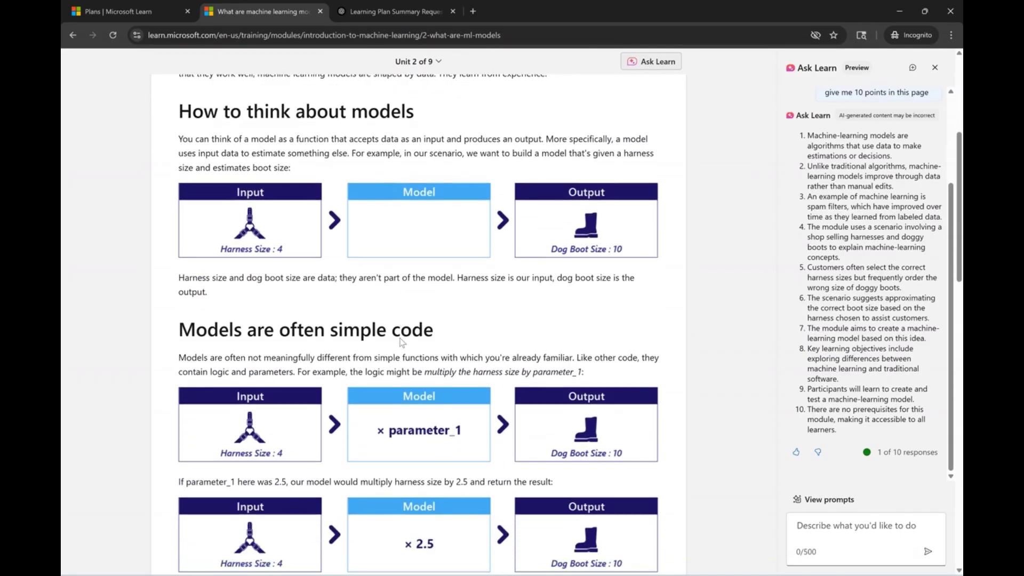
scroll(402, 342, down, 1)
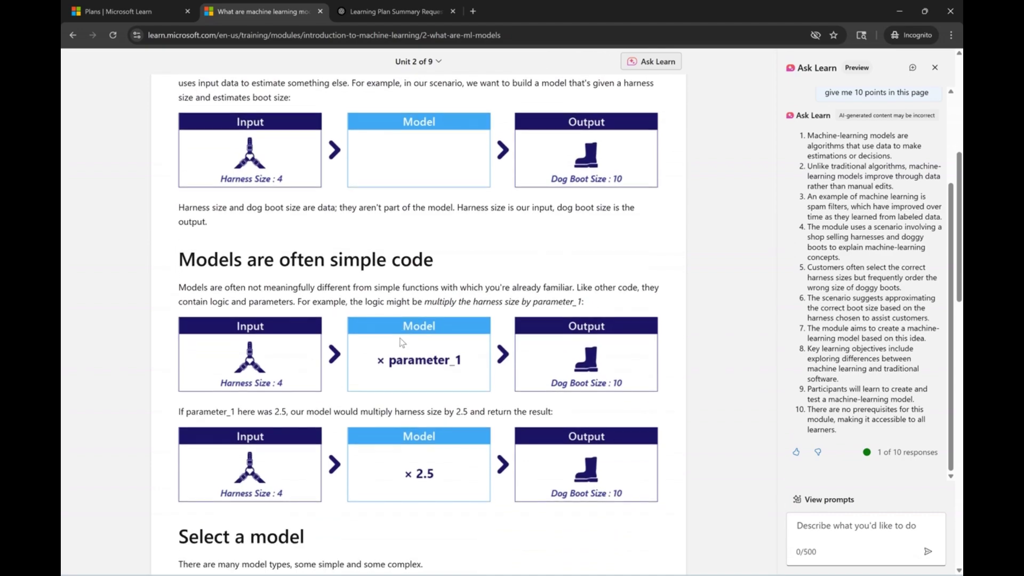
scroll(392, 263, down, 1)
scroll(392, 263, down, 5)
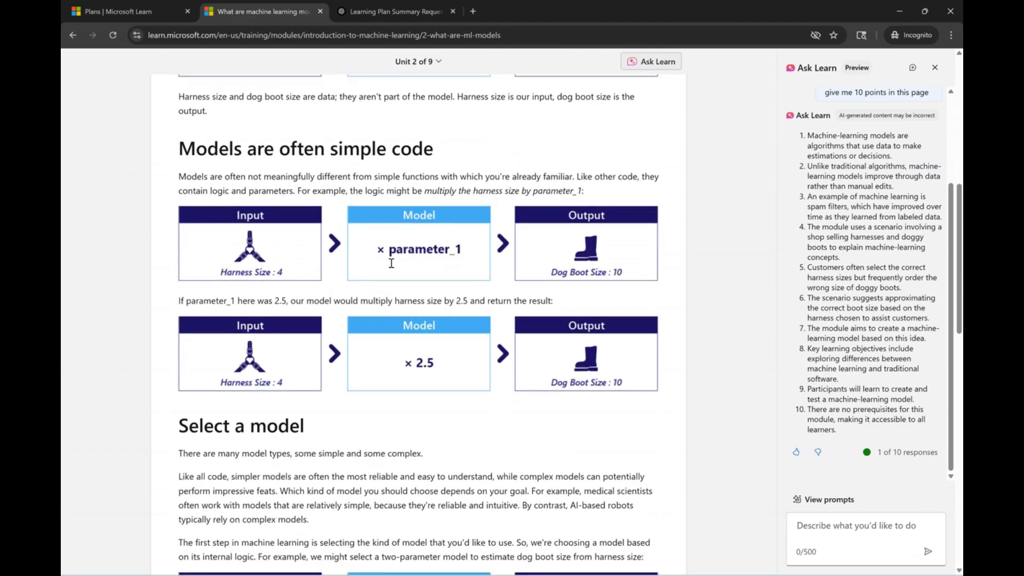
scroll(391, 264, up, 12)
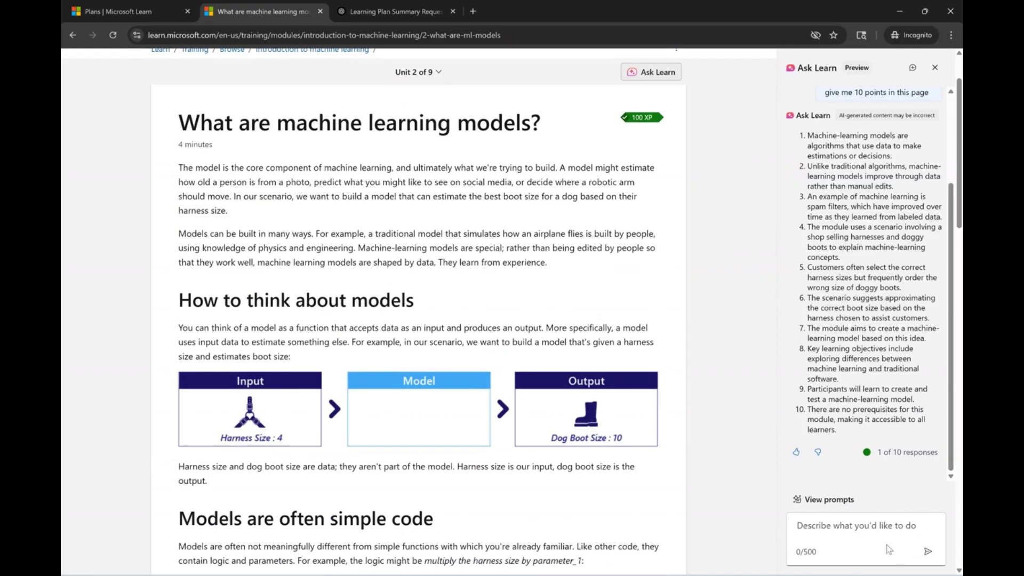
Step: Copy the earlier prompt "give me 10 points in this page" from the chat and send it again for this unit
click(865, 536)
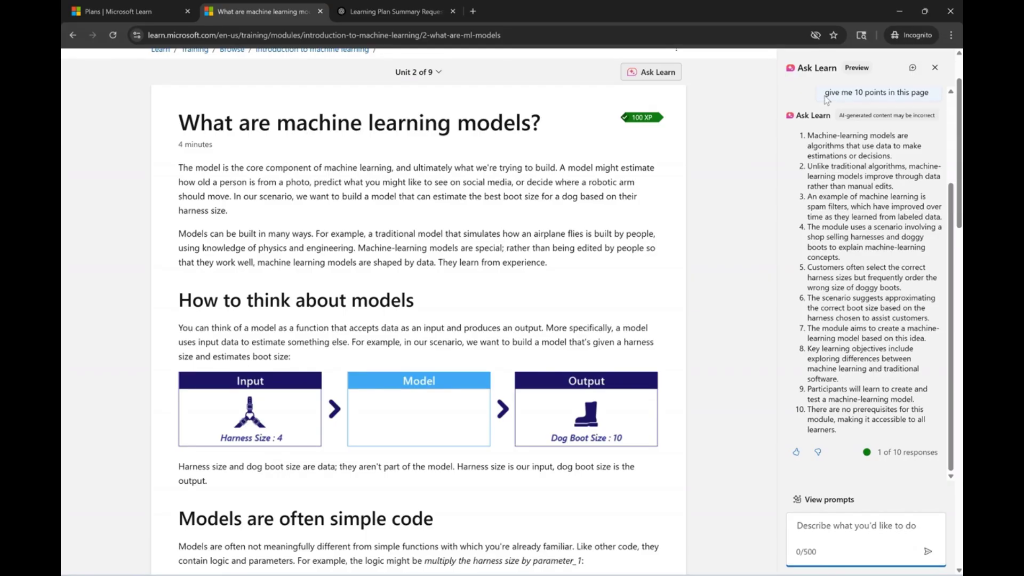
drag(825, 93, 934, 140)
key(ctrl+c)
scroll(928, 92, up, 1)
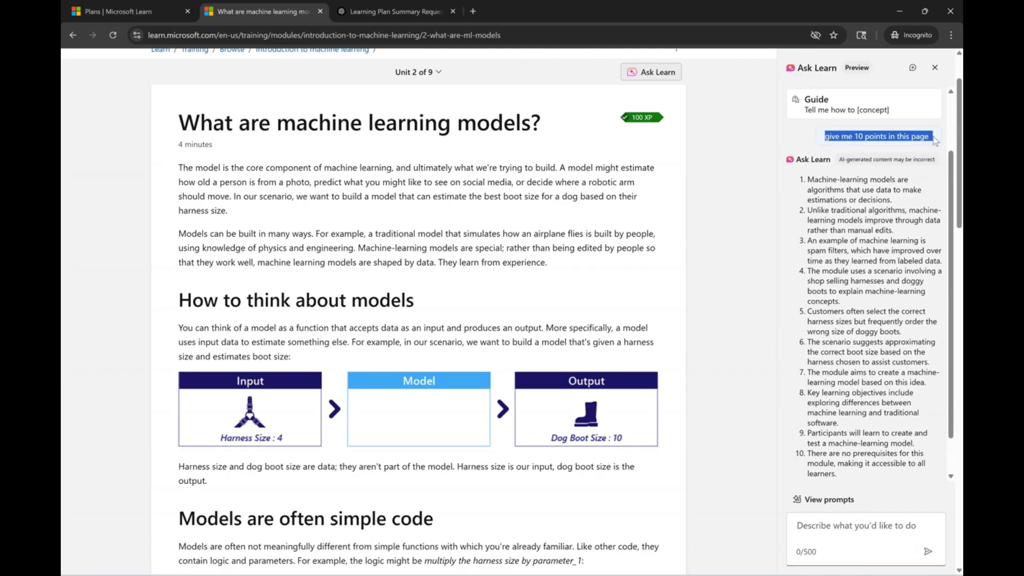
click(837, 527)
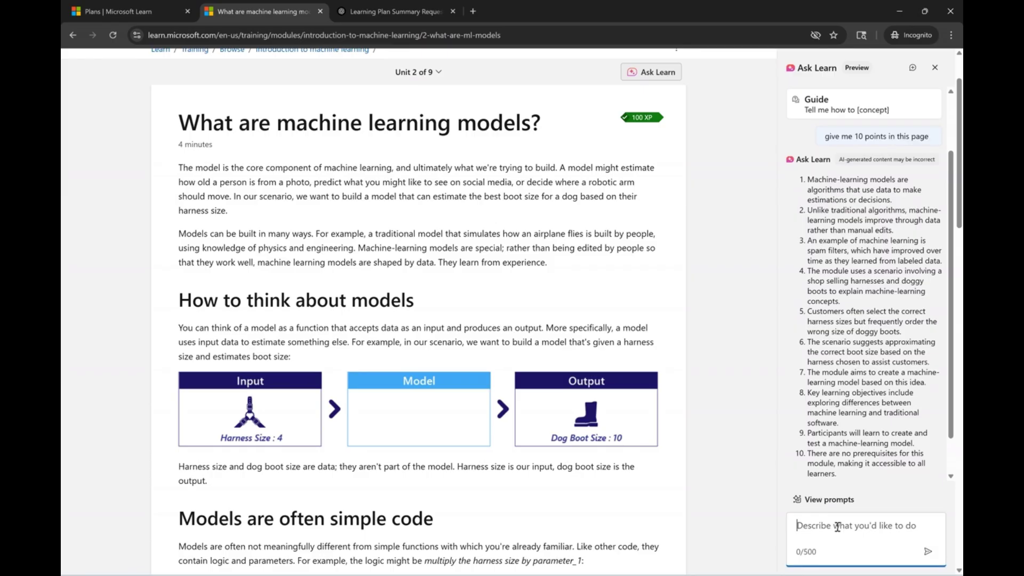
key(ctrl+v)
key(Return)
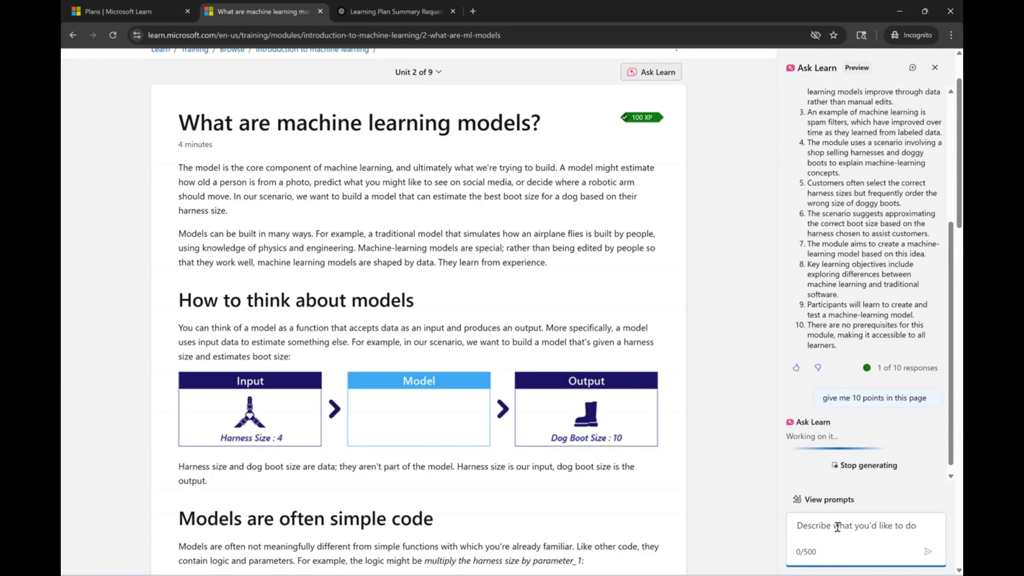